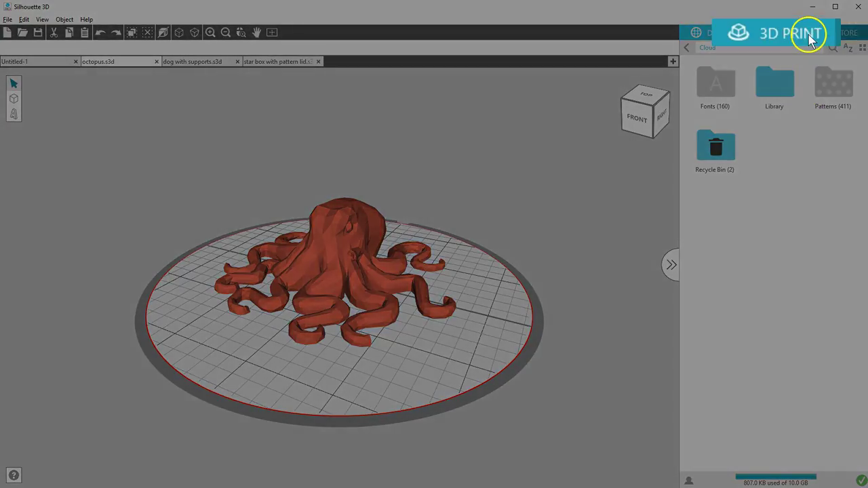
# Step: Slice the octopus design for 3D printing and inspect its print preview from another angle
pyautogui.click(811, 39)
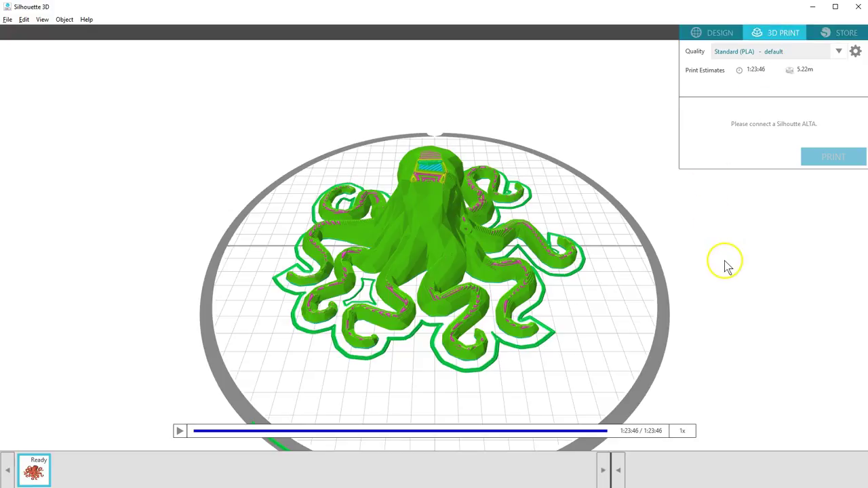
pyautogui.moveTo(726, 264)
pyautogui.mouseDown(button='right')
pyautogui.moveTo(702, 268)
pyautogui.moveTo(699, 253)
pyautogui.moveTo(711, 242)
pyautogui.moveTo(745, 257)
pyautogui.mouseUp(button='right')
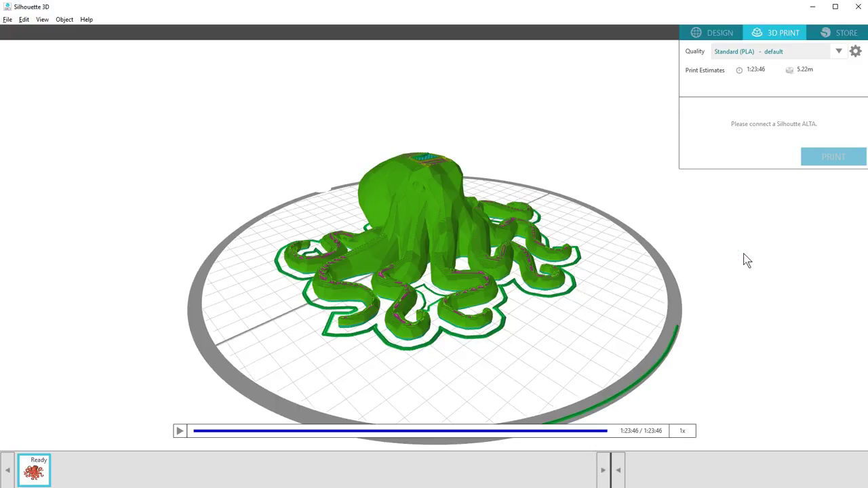
pyautogui.click(738, 154)
# Step: Slice the star box with pattern lid design and preview both of its pieces for printing
pyautogui.click(721, 32)
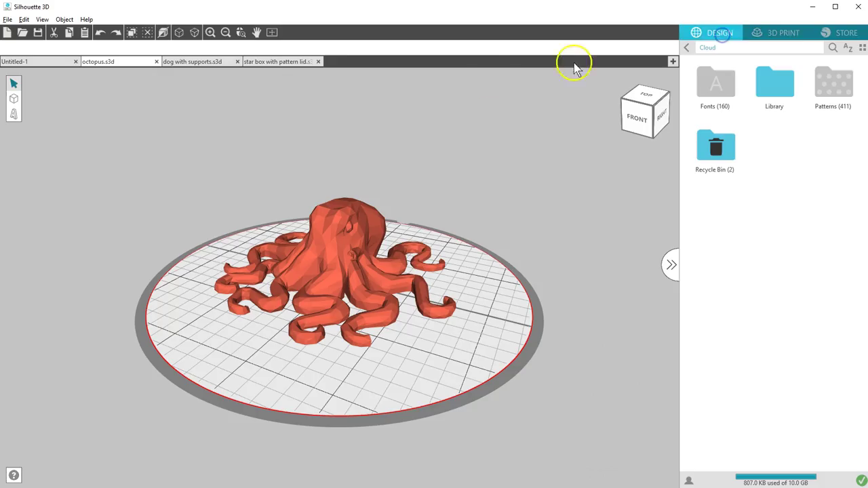
pyautogui.click(260, 62)
pyautogui.click(779, 34)
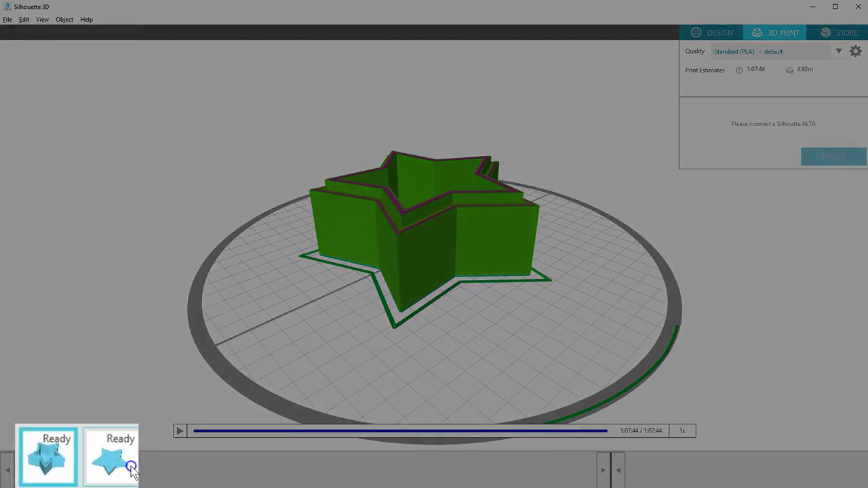
pyautogui.click(131, 466)
pyautogui.click(63, 467)
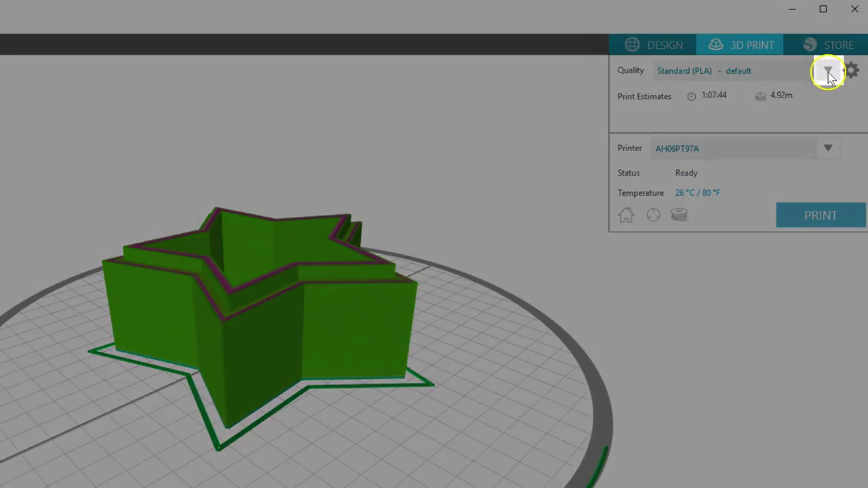
# Step: Review the print quality presets, and open the advanced print settings for the Standard (PLA) - default profile
pyautogui.click(827, 71)
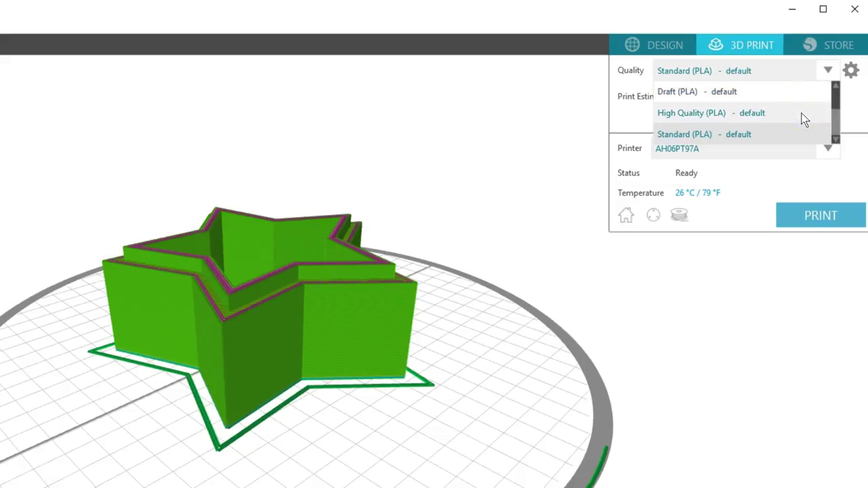
pyautogui.click(802, 139)
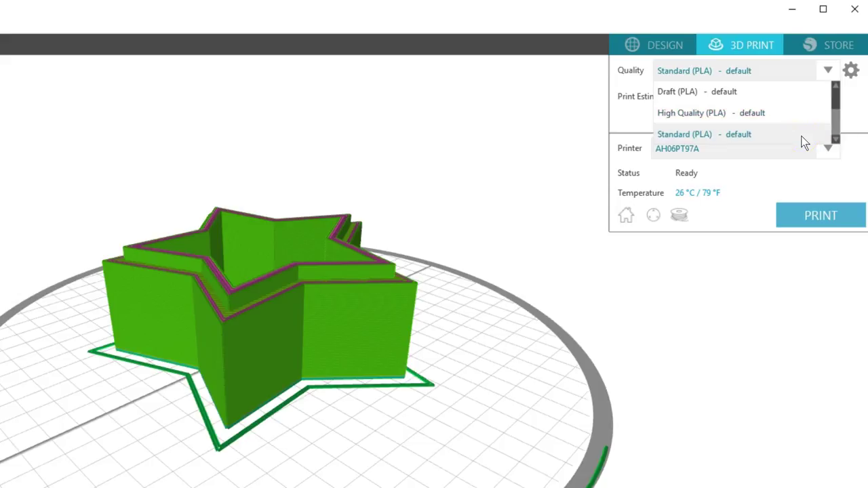
pyautogui.click(854, 73)
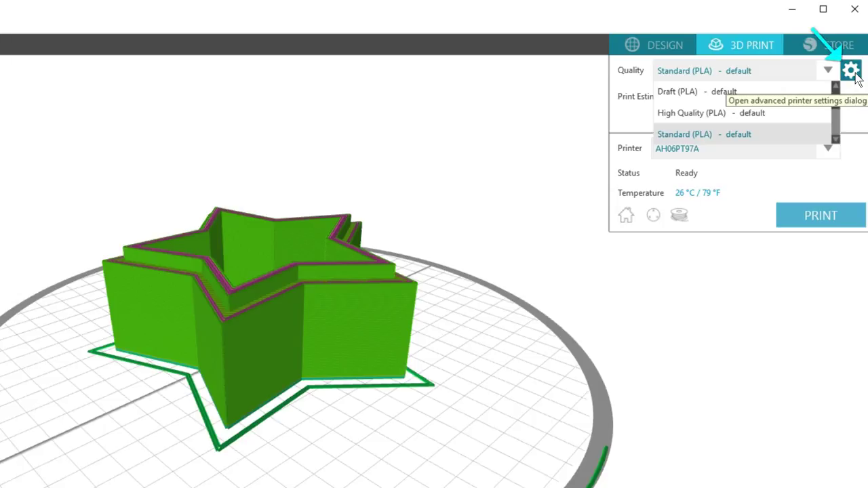
pyautogui.click(852, 71)
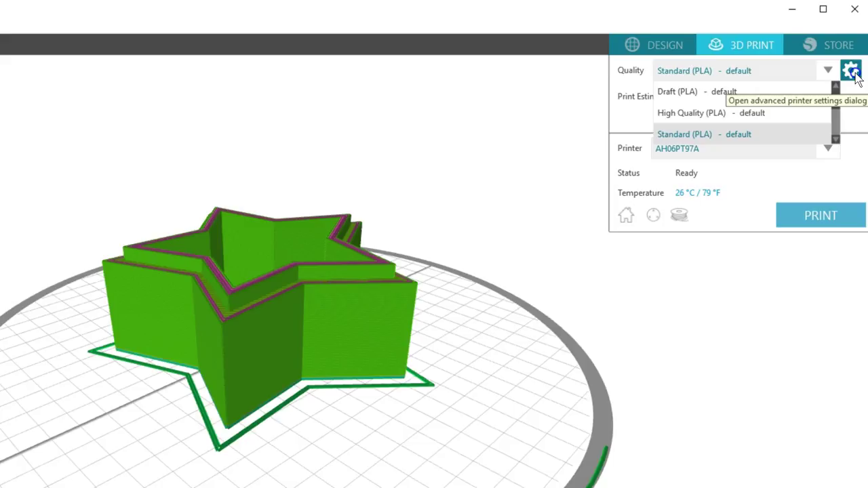
pyautogui.click(853, 73)
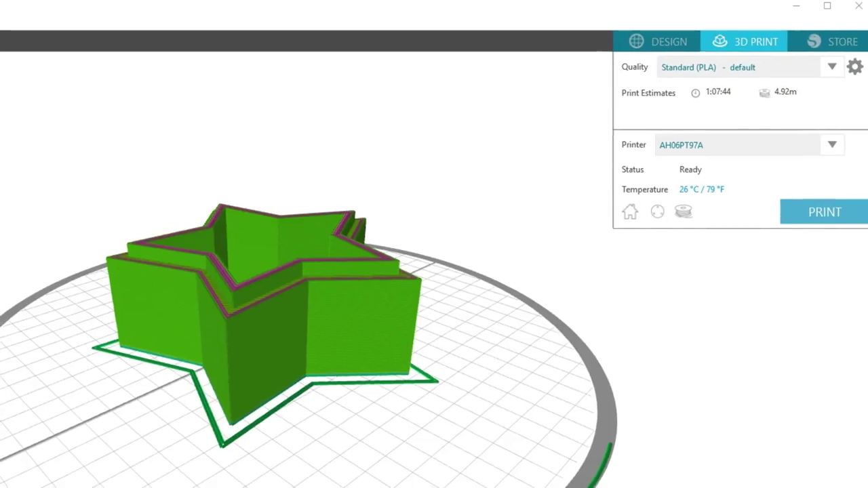
pyautogui.moveTo(623, 36); pyautogui.dragTo(286, 82)
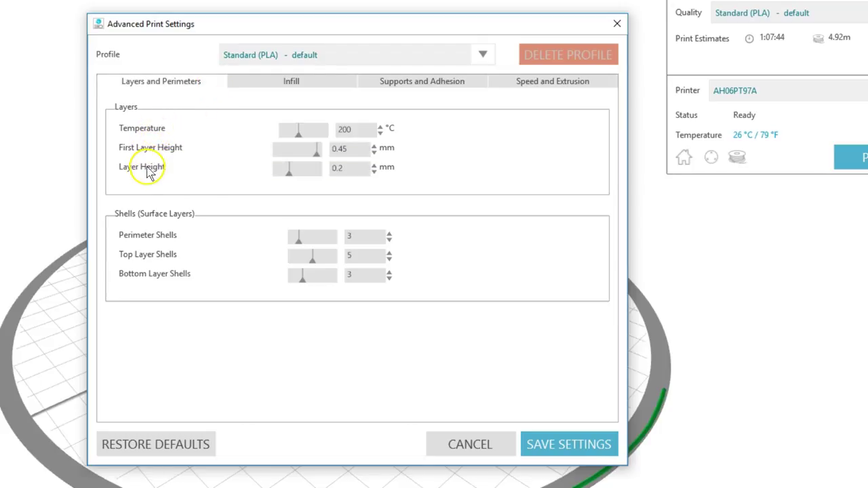
# Step: Review the layer, infill and adhesion settings, and try enabling supports without saving the change
pyautogui.moveTo(147, 169)
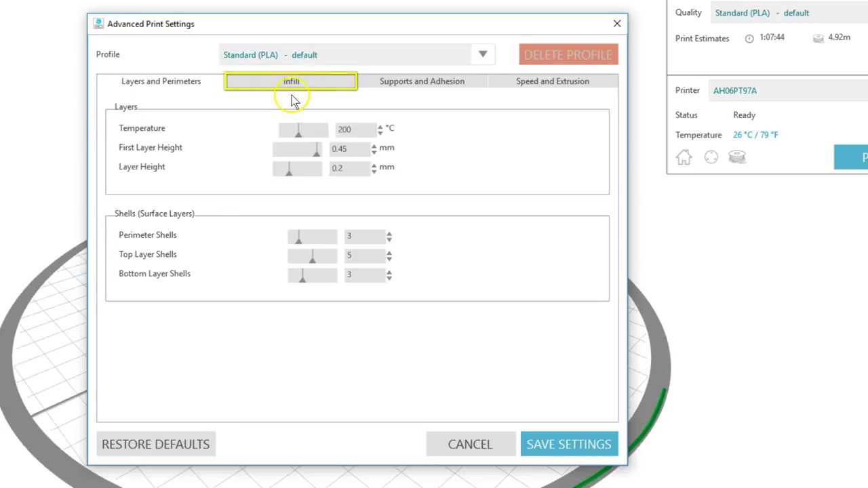
pyautogui.click(328, 81)
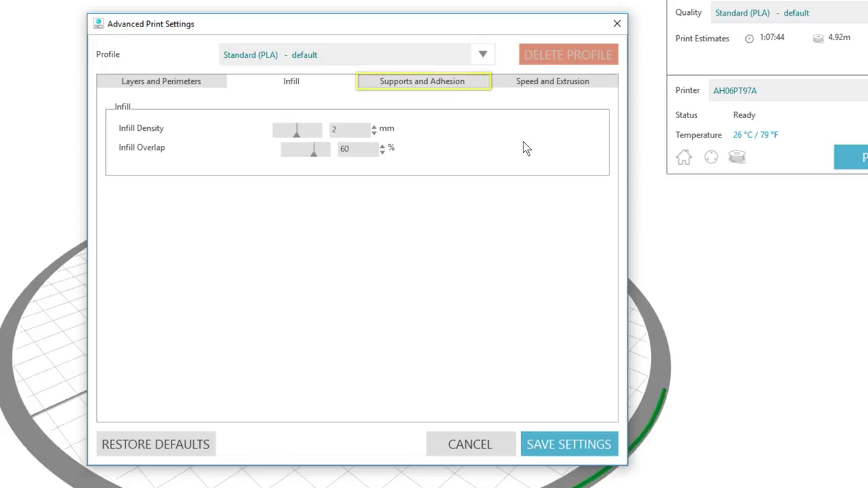
pyautogui.click(473, 83)
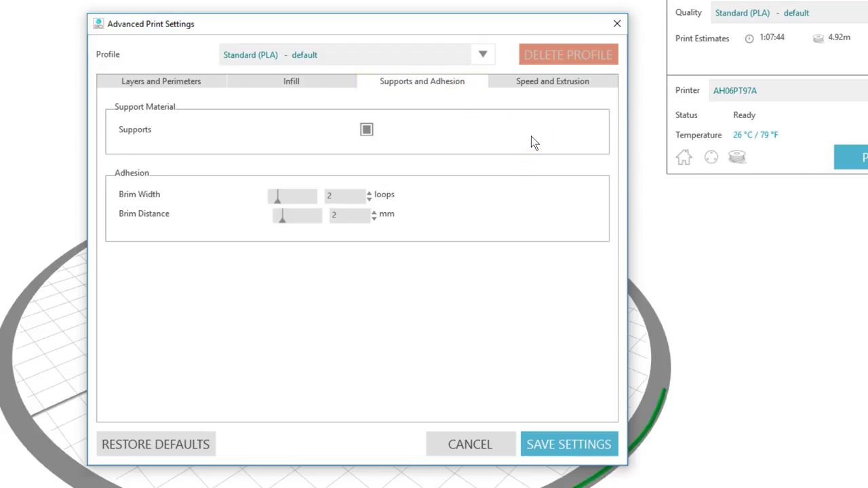
pyautogui.click(366, 131)
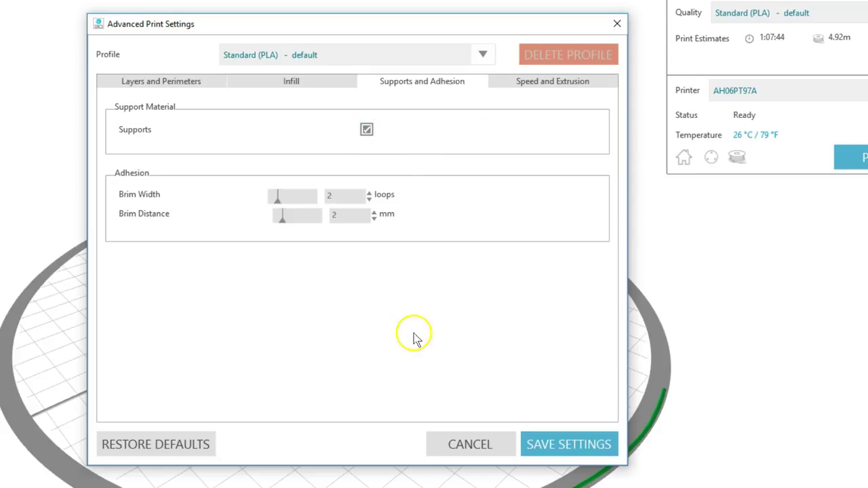
pyautogui.click(456, 441)
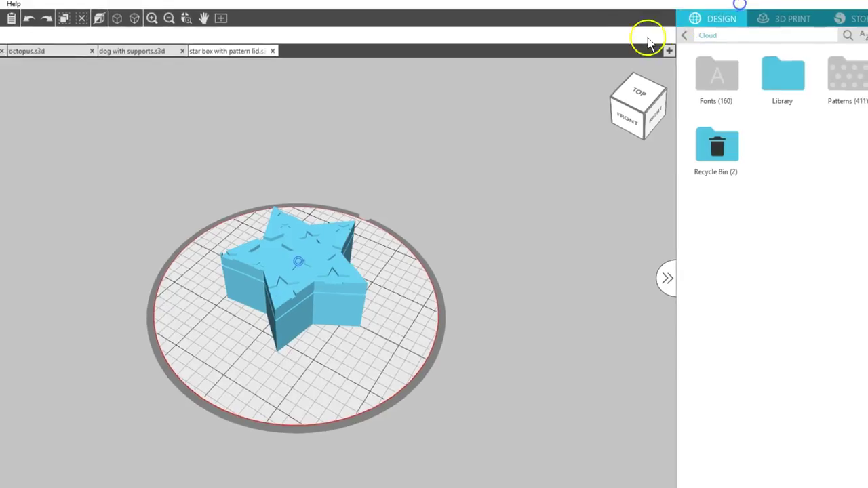
# Step: Slice the dog with supports design using the Standard with Supports quality profile
pyautogui.click(197, 62)
pyautogui.click(786, 35)
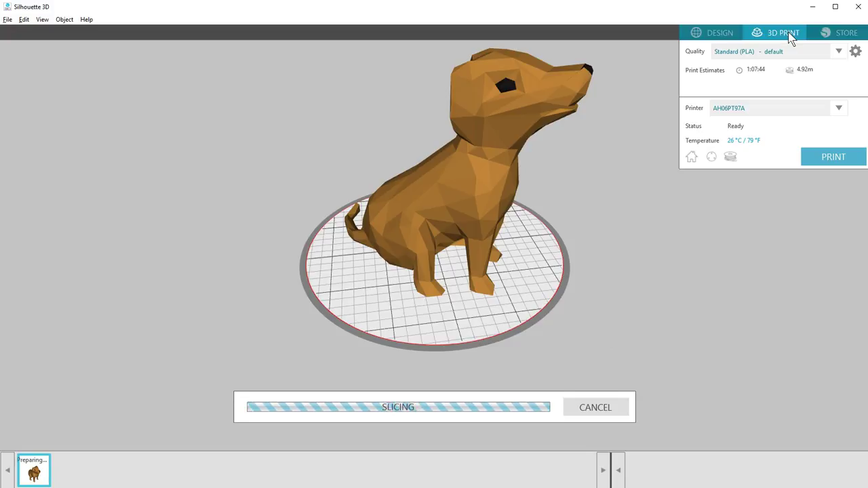
pyautogui.click(793, 52)
pyautogui.click(793, 85)
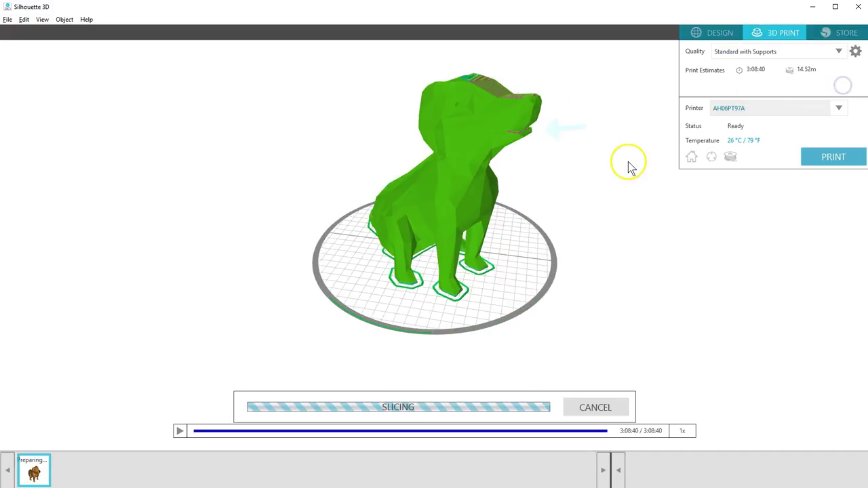
# Step: Slice the octopus design again and set its print quality to Standard (PLA) - default
pyautogui.click(720, 33)
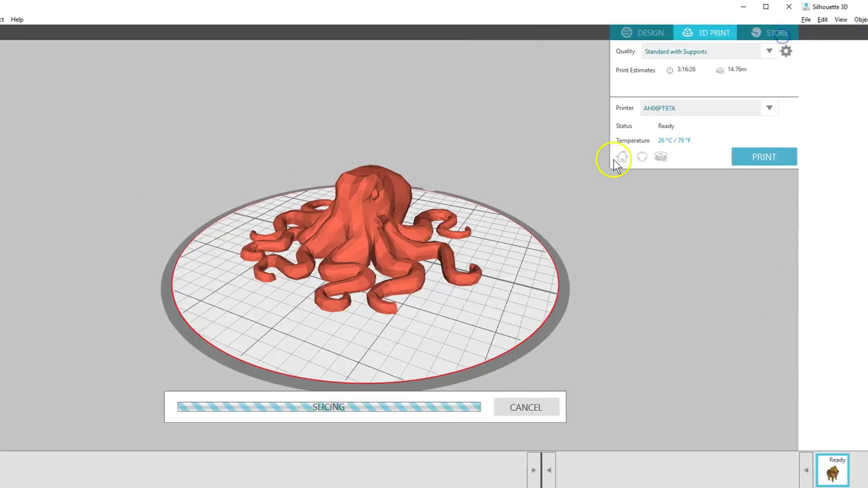
pyautogui.click(842, 53)
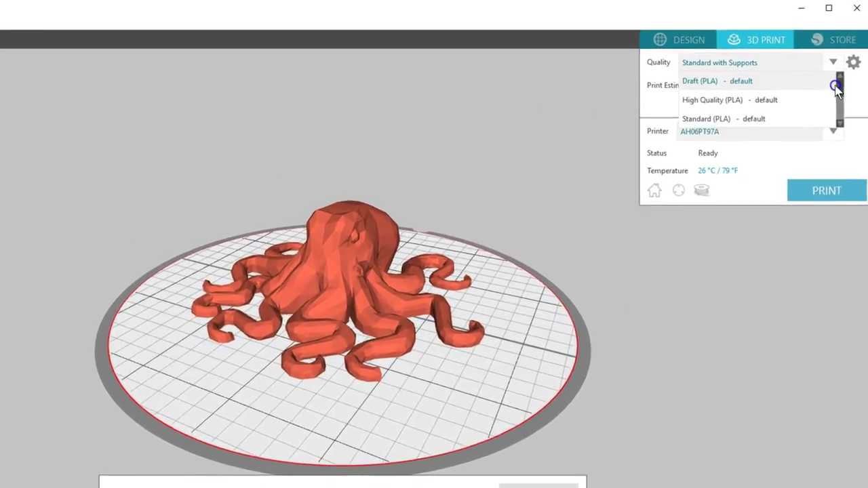
pyautogui.click(792, 97)
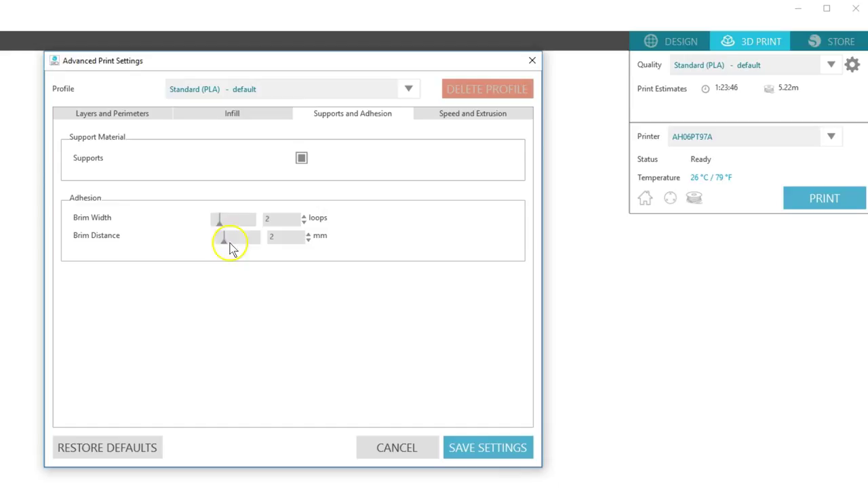
# Step: Try a brim width of 8 loops in the adhesion settings, and discard the changes
pyautogui.click(229, 222)
pyautogui.moveTo(229, 222); pyautogui.dragTo(246, 222)
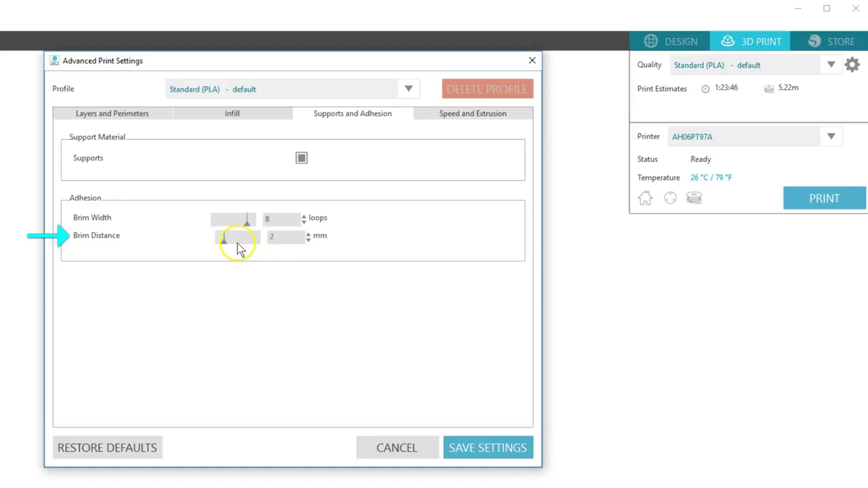
pyautogui.moveTo(224, 245)
pyautogui.mouseDown()
pyautogui.moveTo(215, 243)
pyautogui.moveTo(223, 243)
pyautogui.mouseUp()
pyautogui.click(398, 447)
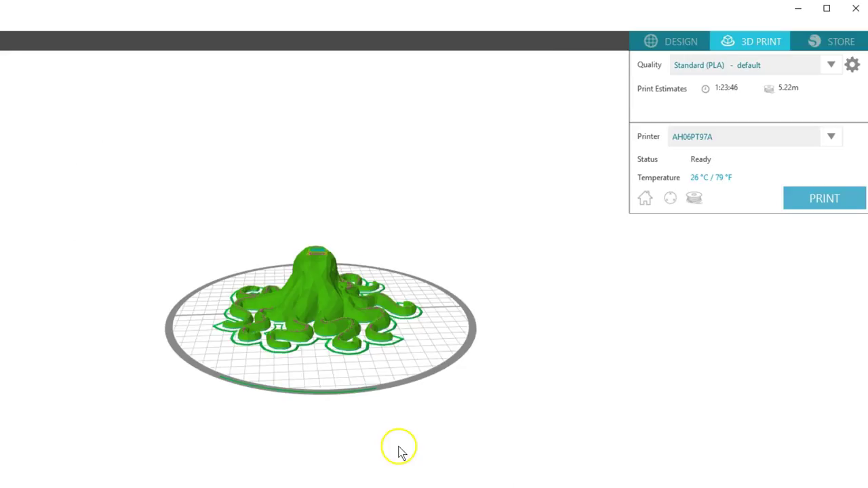
# Step: Slice the octopus with the Wide brim - 8 loops profile and look closely at its brim
pyautogui.click(799, 65)
pyautogui.moveTo(835, 108); pyautogui.dragTo(837, 112)
pyautogui.click(833, 103)
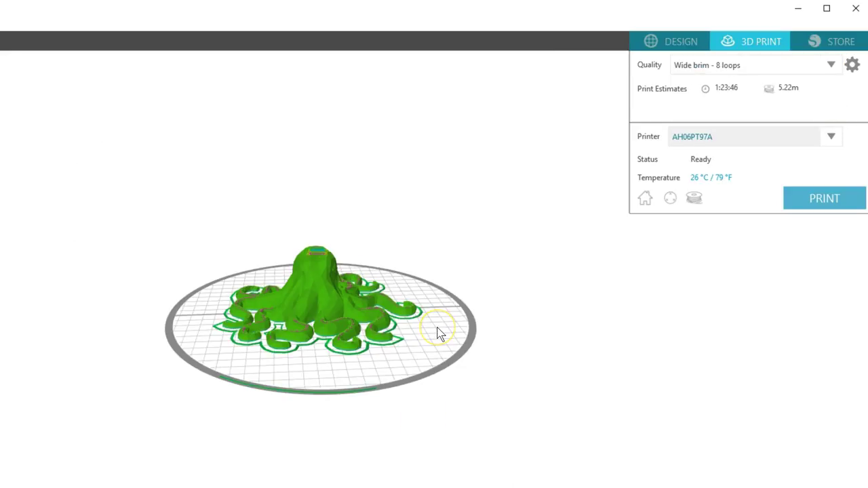
pyautogui.scroll(5, 440, 332)
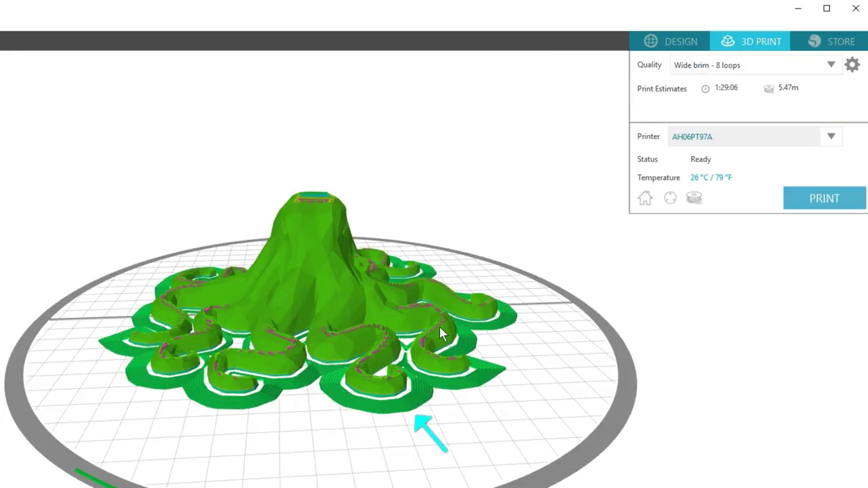
# Step: Switch the octopus print quality back to Standard (PLA) - default
pyautogui.click(830, 64)
pyautogui.scroll(2, 834, 95)
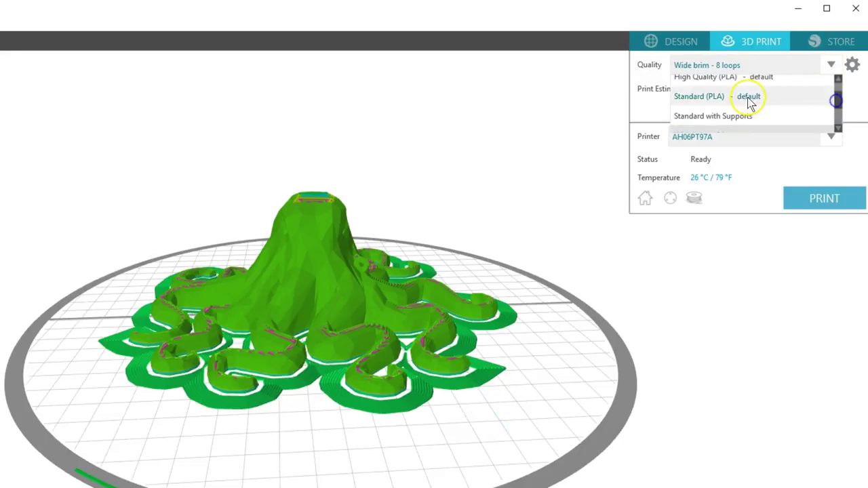
pyautogui.click(752, 101)
# Step: Set the first layer speed to 5 mm/s and save the settings as a new profile named slow 1st layer
pyautogui.click(449, 139)
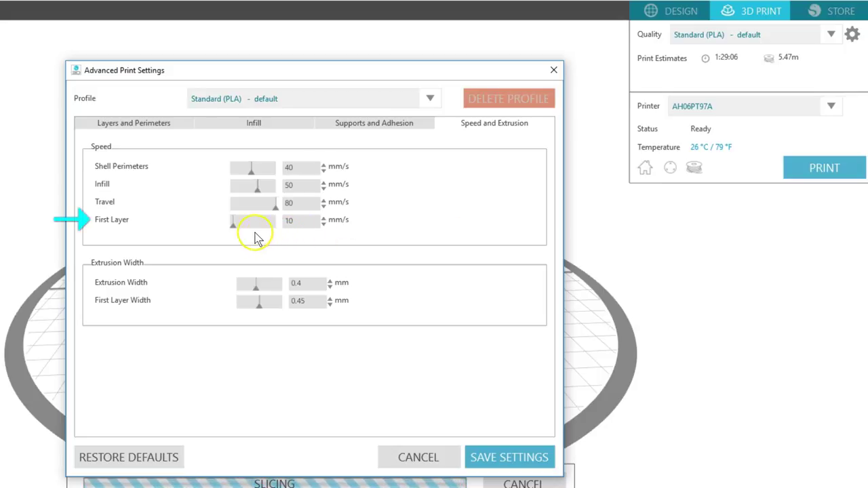
pyautogui.moveTo(233, 228); pyautogui.dragTo(230, 228)
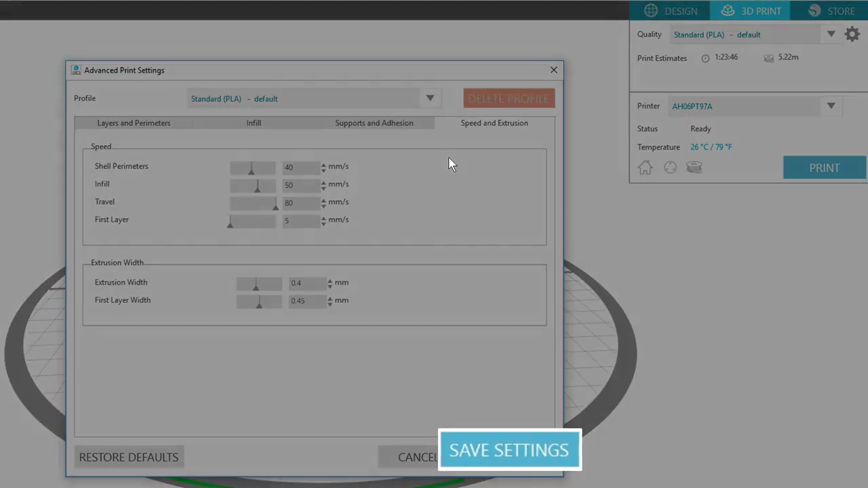
pyautogui.click(479, 458)
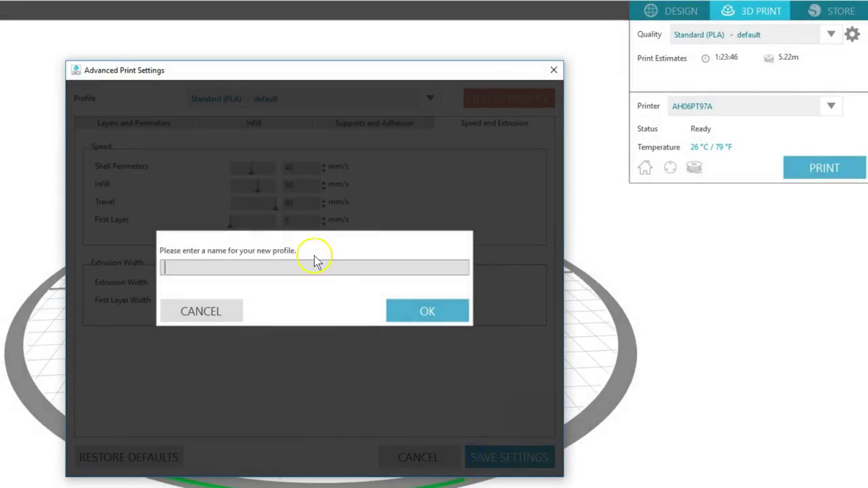
pyautogui.write('slow 1st layer')
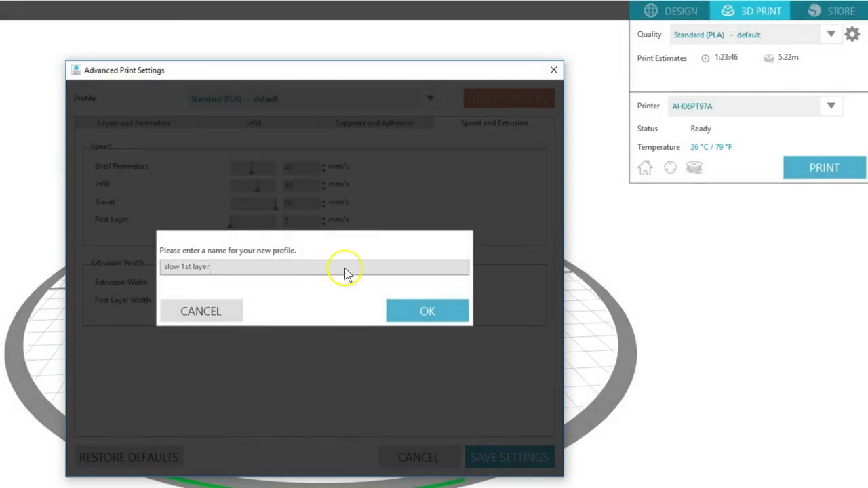
pyautogui.click(413, 314)
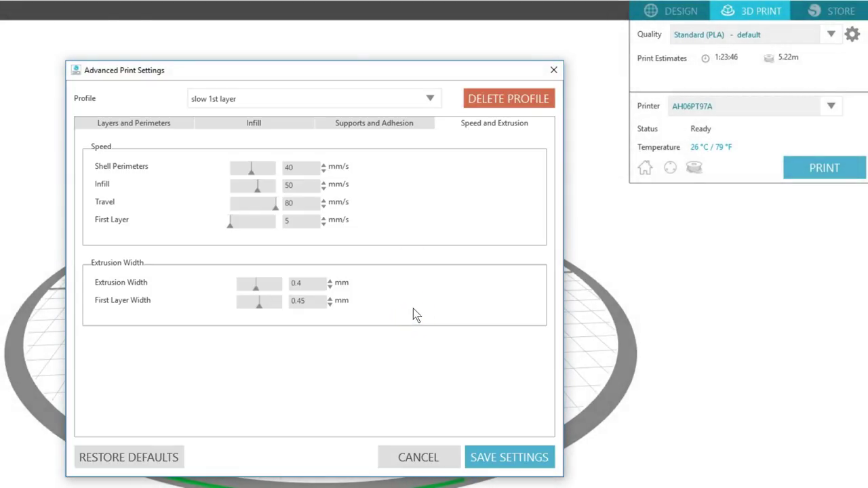
pyautogui.click(553, 69)
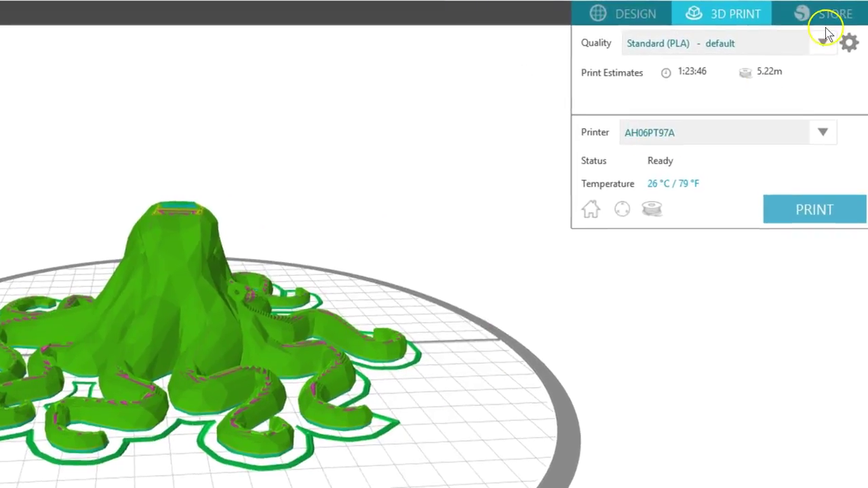
# Step: Apply the slow 1st layer quality profile to the octopus print
pyautogui.click(824, 42)
pyautogui.moveTo(831, 78); pyautogui.dragTo(835, 107)
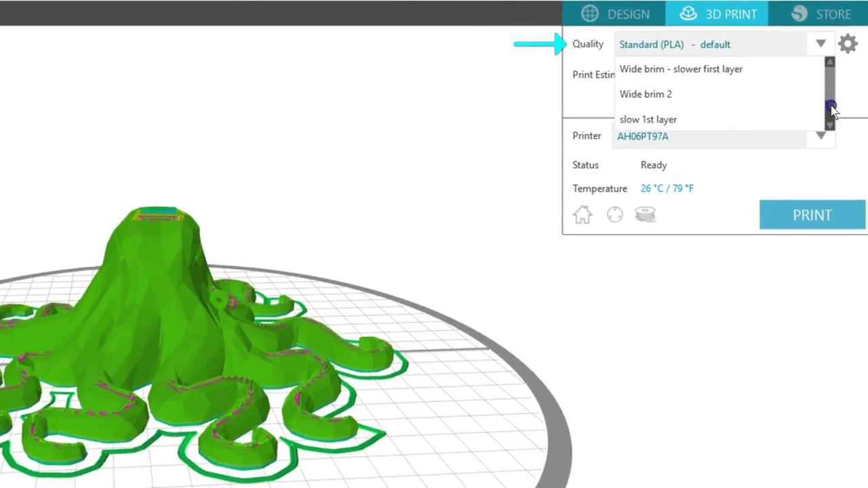
pyautogui.click(641, 119)
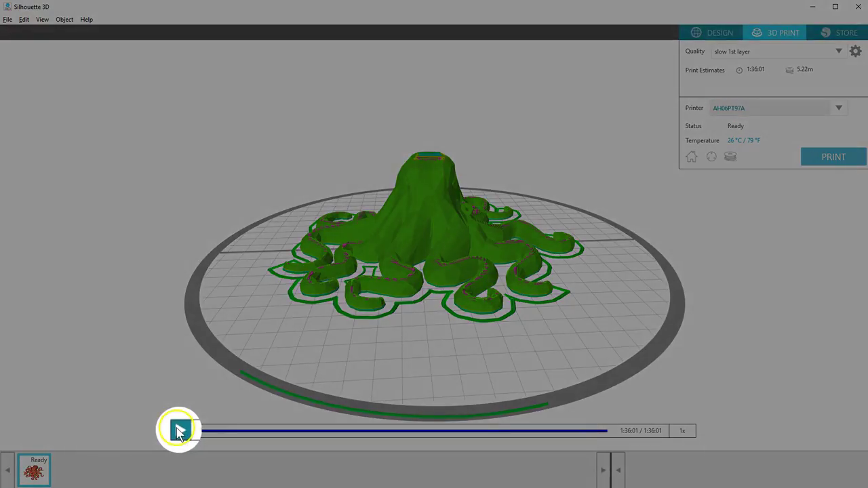
# Step: Play the octopus print simulation at 50x speed
pyautogui.click(180, 432)
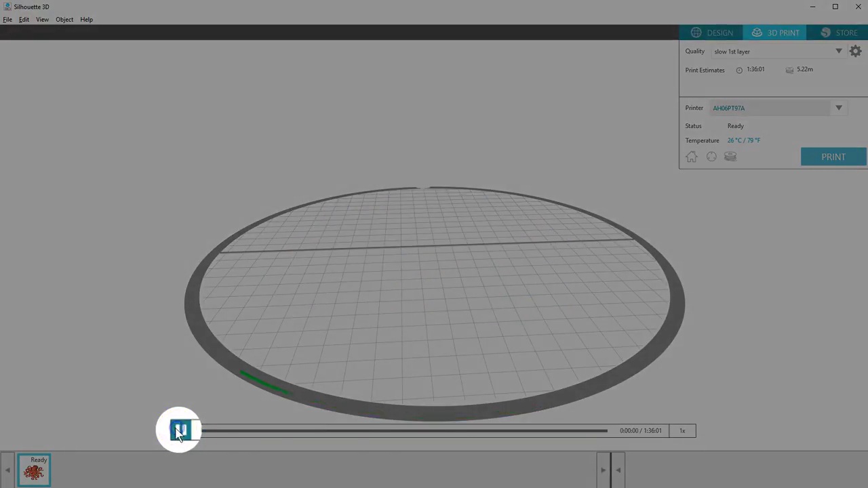
pyautogui.click(688, 432)
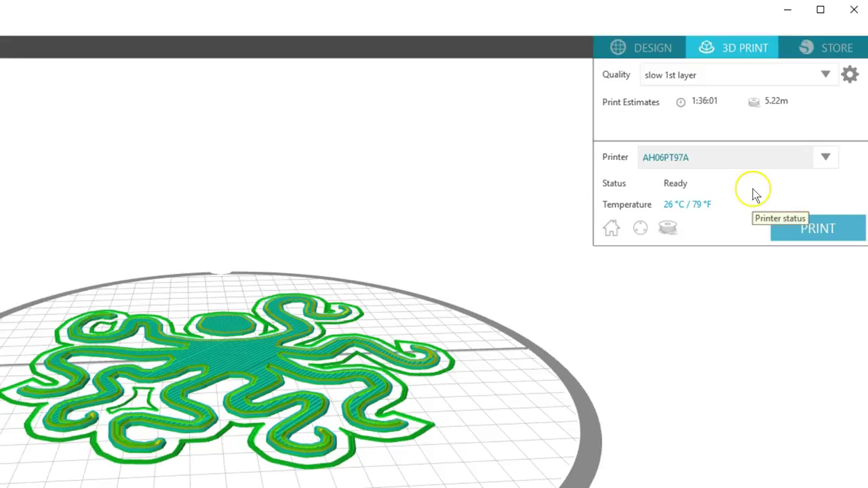
pyautogui.click(847, 237)
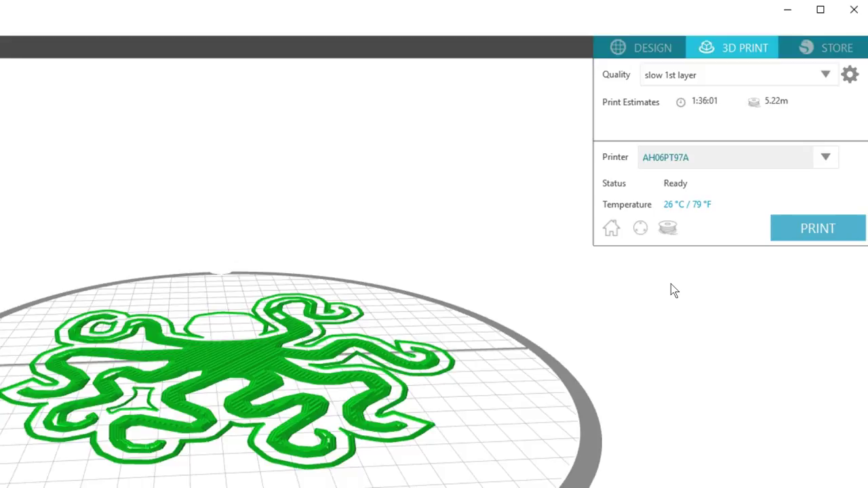
pyautogui.click(0, 487)
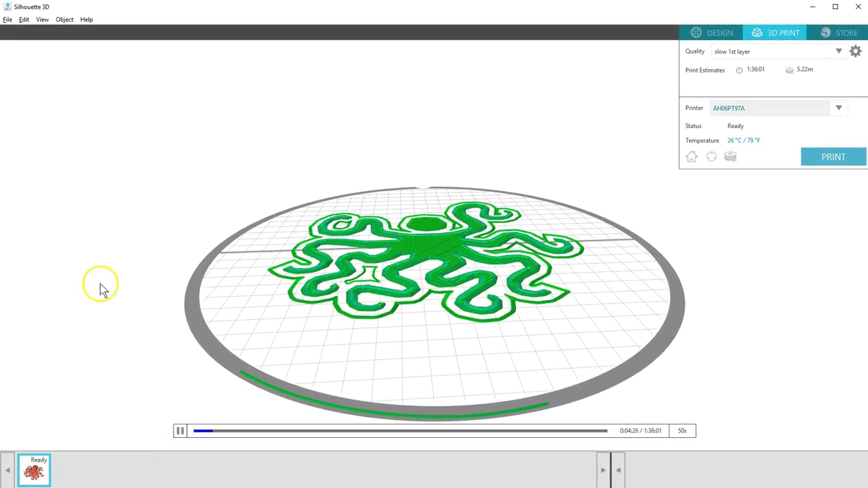